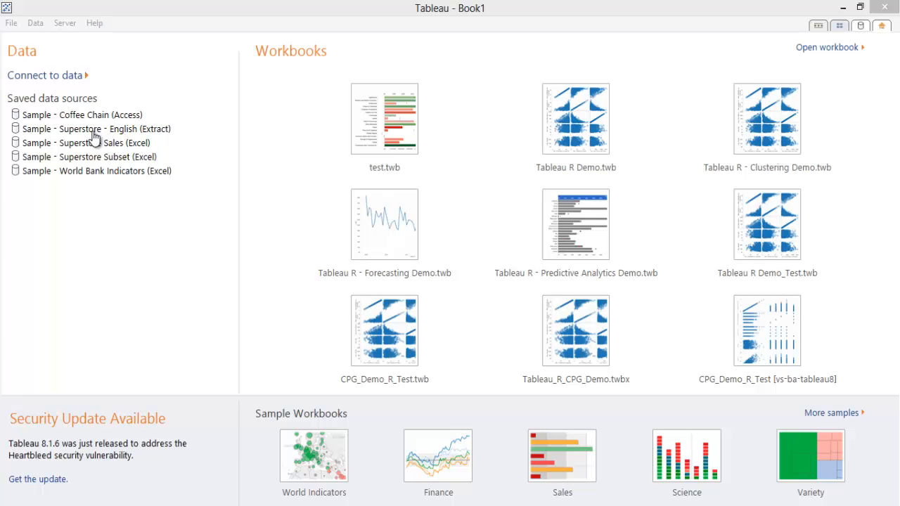
Start a new workbook on the Superstore English extract and reach the Manage R Connection settings
{"action": "left_click", "coordinate": [93, 131]}
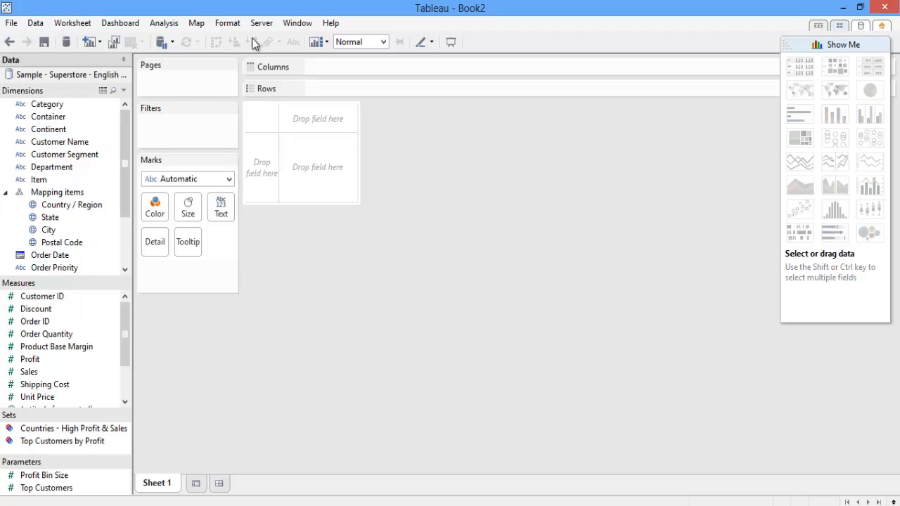
{"action": "left_click", "coordinate": [330, 24]}
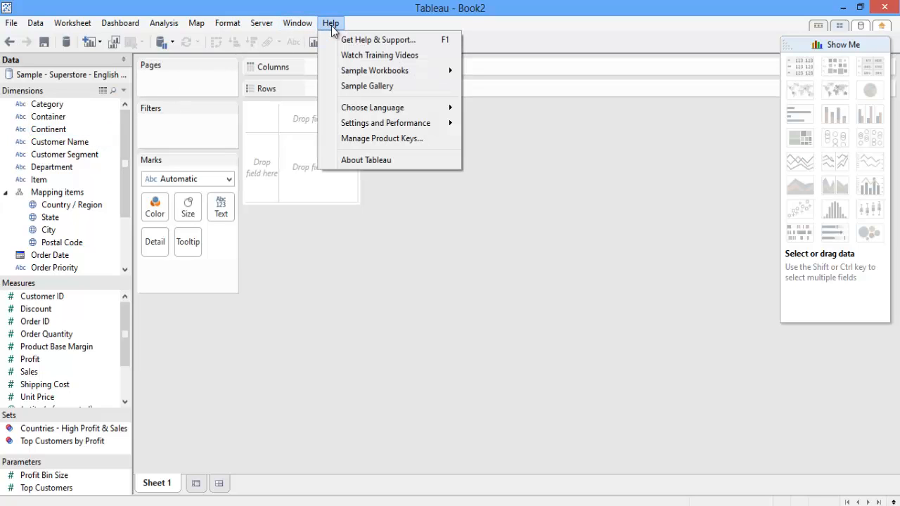
{"action": "mouse_move", "coordinate": [385, 123]}
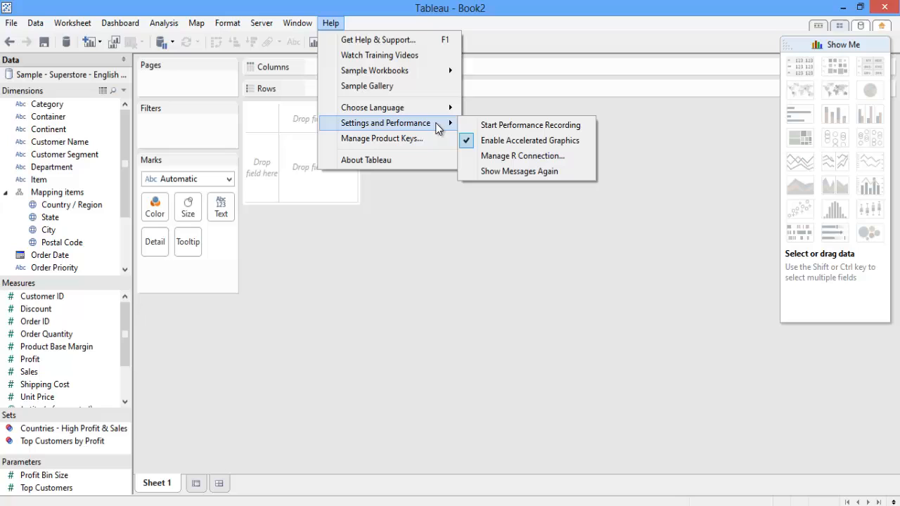
{"action": "left_click", "coordinate": [468, 157]}
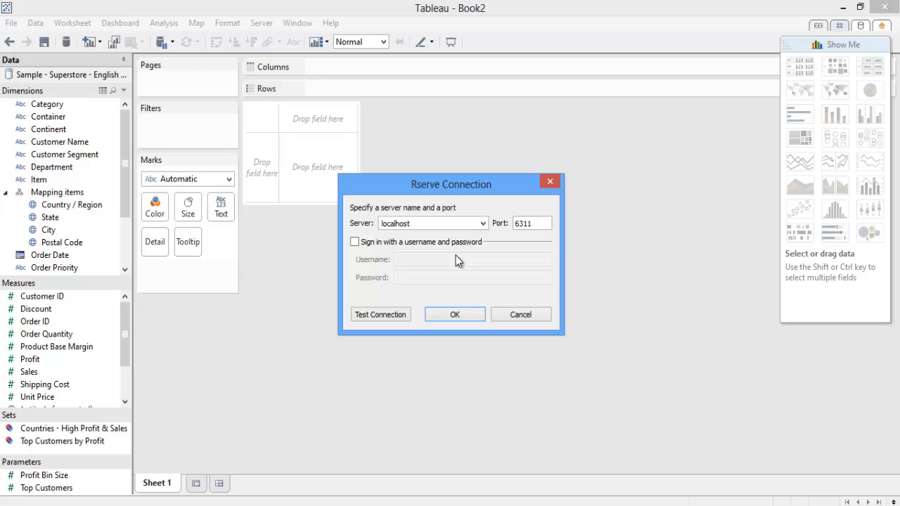
Set the Rserve server to localhost, test the connection successfully and accept the settings
{"action": "left_click", "coordinate": [420, 224]}
{"action": "left_click", "coordinate": [374, 315]}
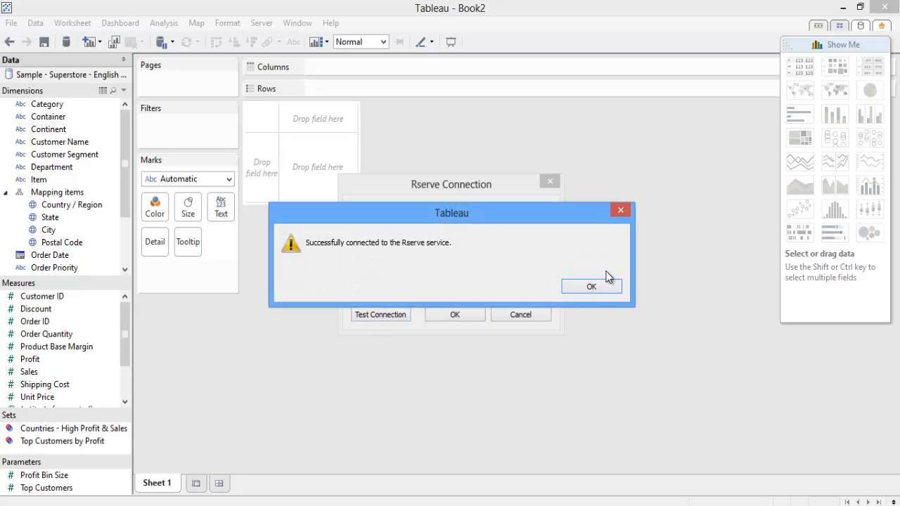
{"action": "left_click", "coordinate": [590, 287]}
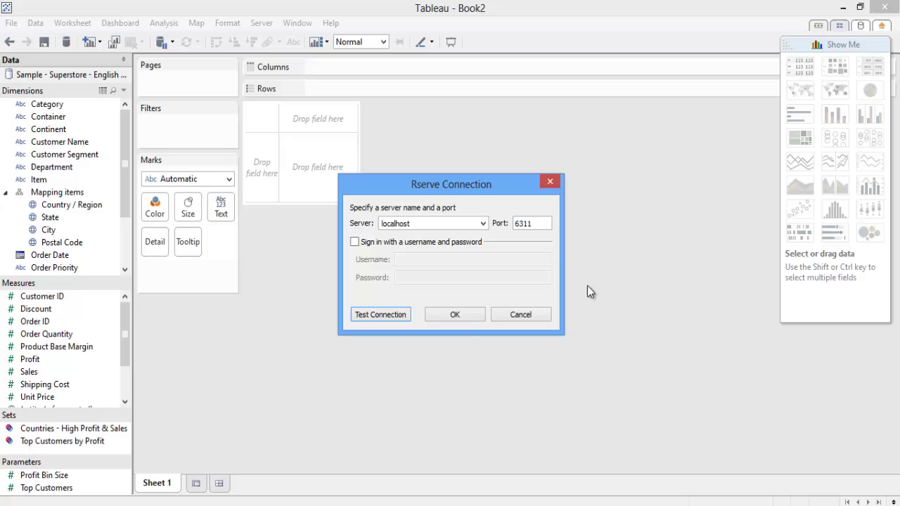
{"action": "left_click", "coordinate": [462, 313]}
{"action": "mouse_move", "coordinate": [66, 359]}
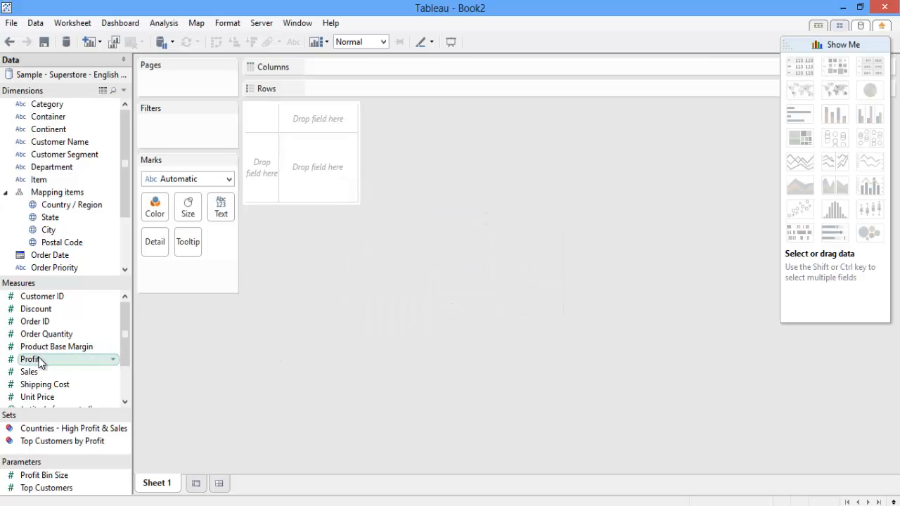
{"action": "mouse_move", "coordinate": [125, 335]}
{"action": "left_mouse_down"}
{"action": "mouse_move", "coordinate": [124, 380]}
{"action": "mouse_move", "coordinate": [124, 295]}
{"action": "left_mouse_up"}
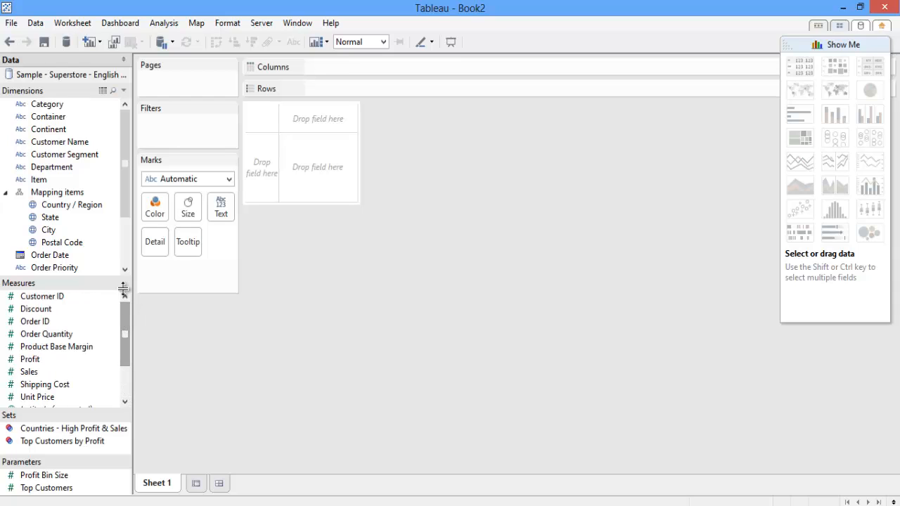
Create a new calculated field from Profit named Expected Profit
{"action": "right_click", "coordinate": [55, 360]}
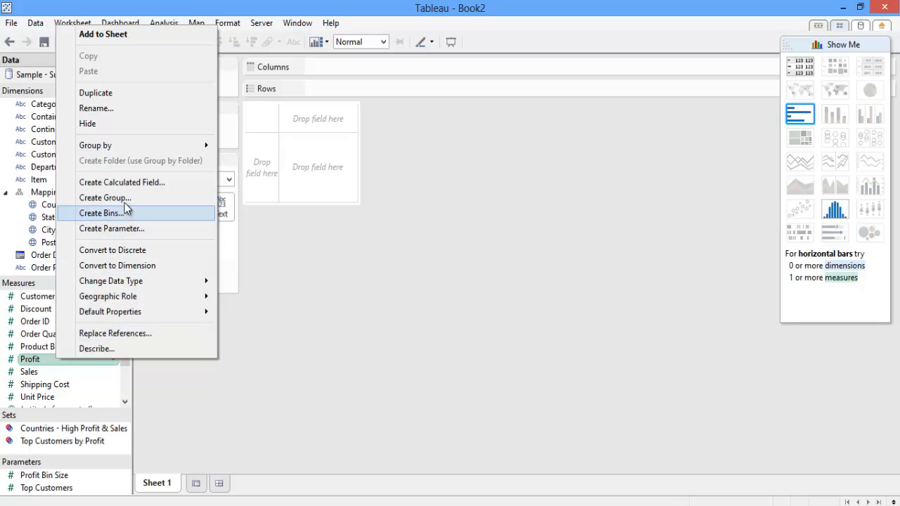
{"action": "left_click", "coordinate": [190, 182]}
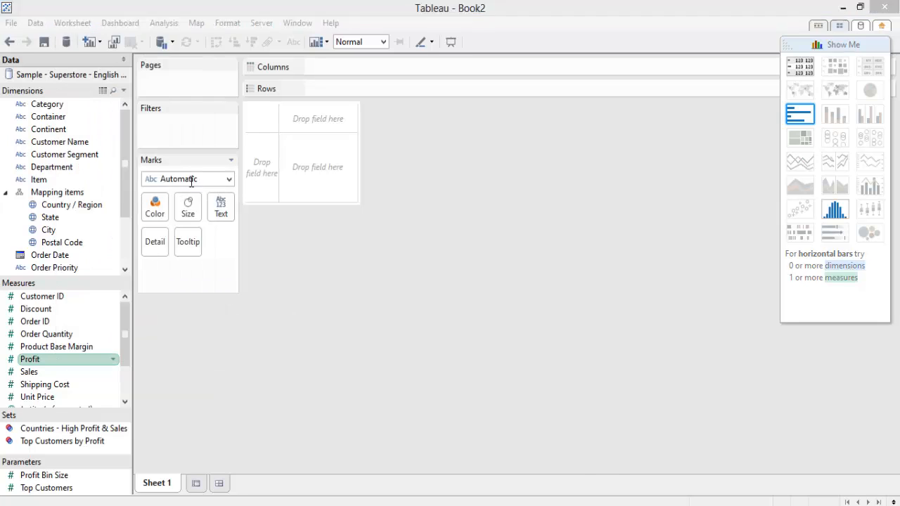
{"action": "type", "text": "Ex"}
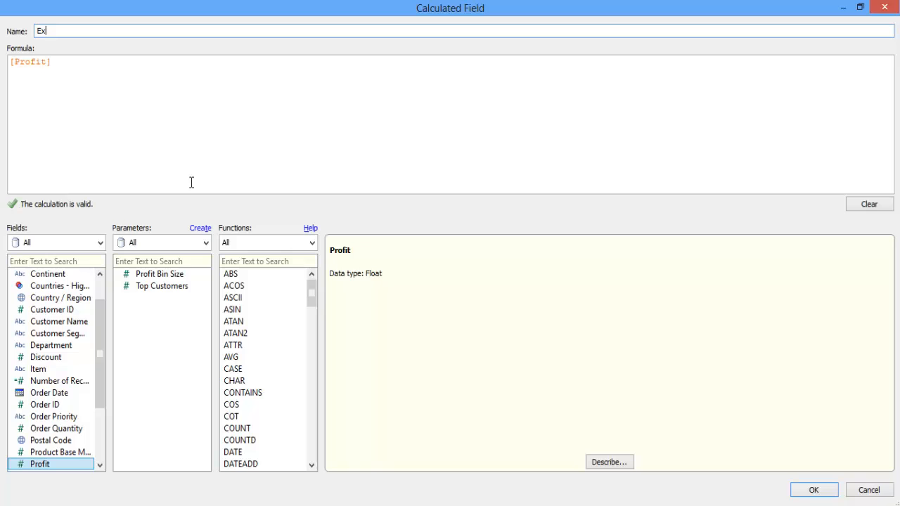
{"action": "type", "text": "pected Pro"}
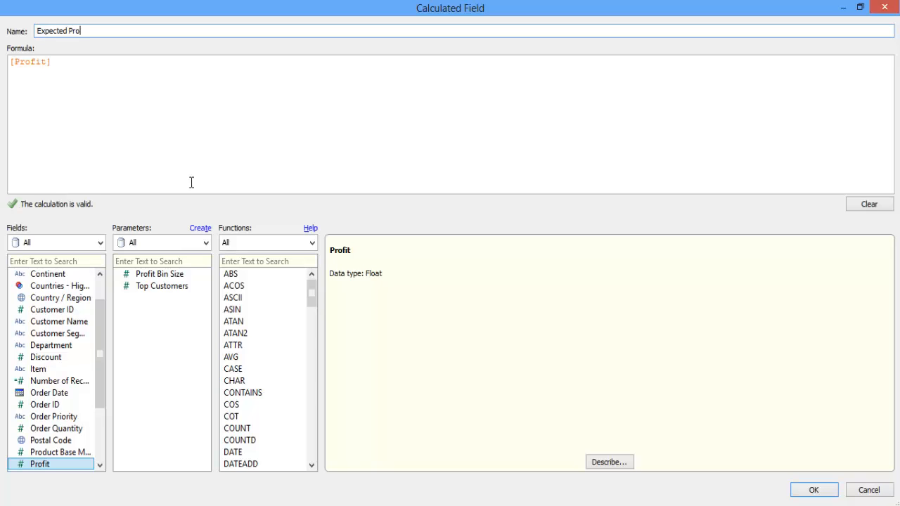
{"action": "type", "text": "fit"}
{"action": "left_click_drag", "start_coordinate": [311, 294], "coordinate": [312, 406]}
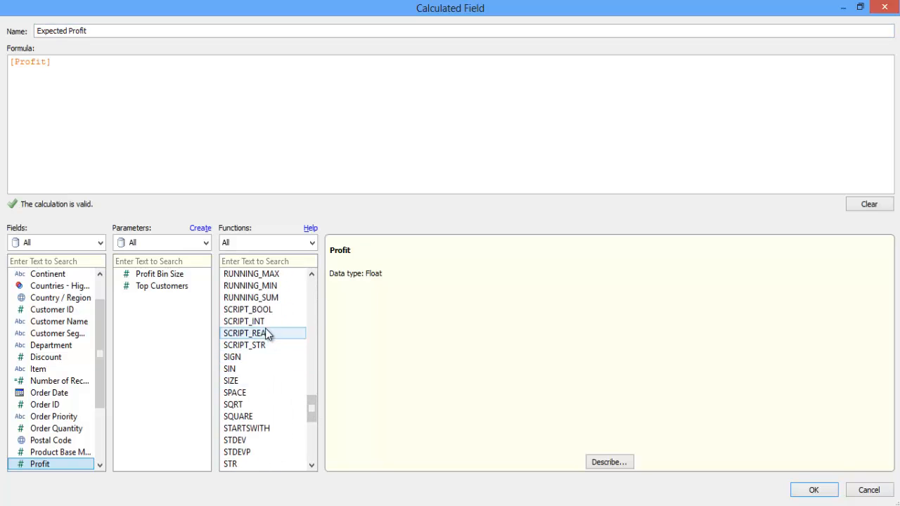
Review the descriptions of SCRIPT_INT, SCRIPT_BOOL, SCRIPT_STR and SCRIPT_REAL
{"action": "left_click", "coordinate": [274, 322]}
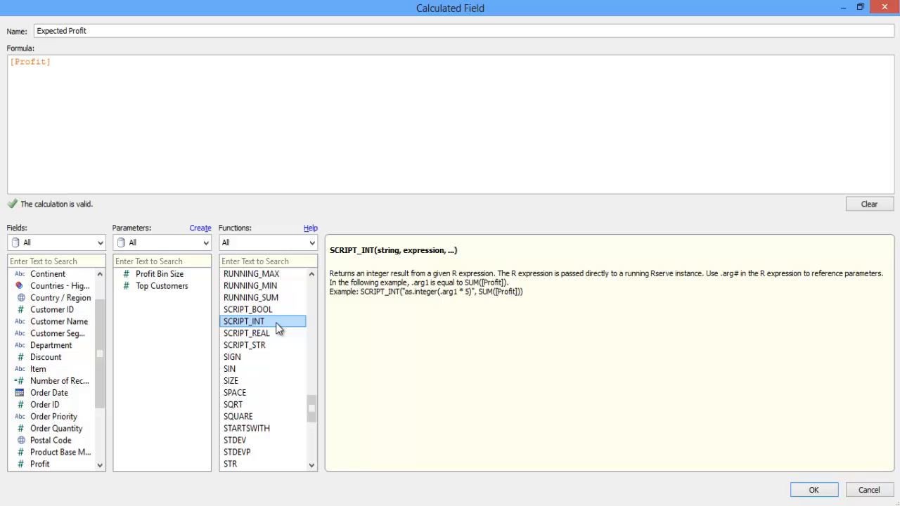
{"action": "left_click", "coordinate": [276, 310]}
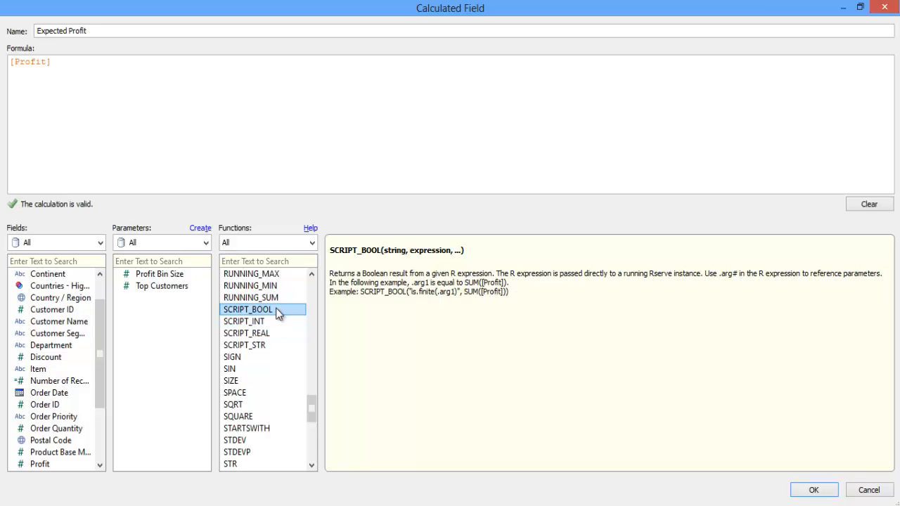
{"action": "left_click", "coordinate": [277, 346]}
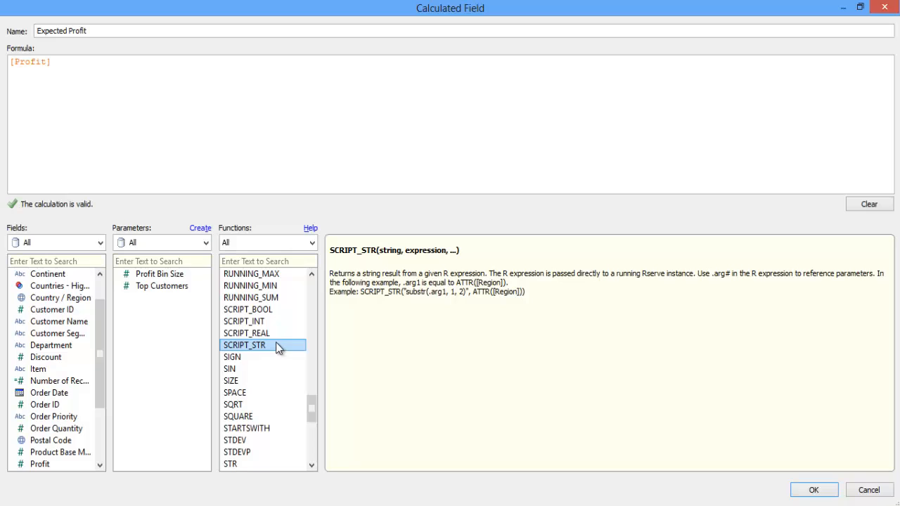
{"action": "left_click", "coordinate": [275, 337]}
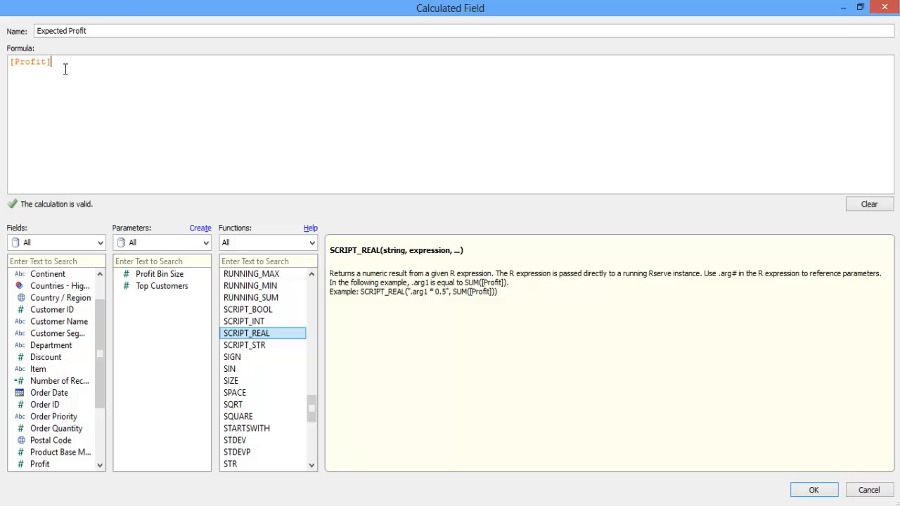
Clear the existing [Profit] text from the formula
{"action": "left_click_drag", "start_coordinate": [65, 68], "coordinate": [10, 62]}
{"action": "key", "text": "Delete"}
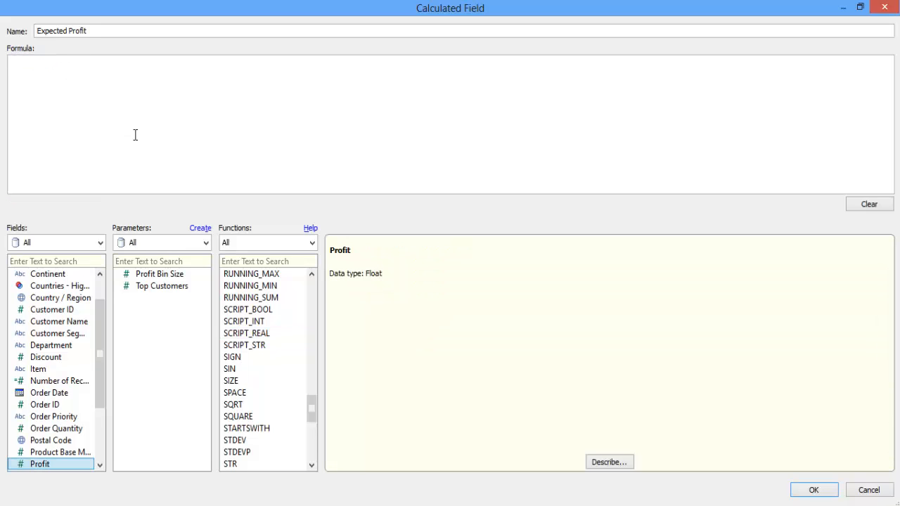
Insert SCRIPT_REAL and open its R script string on new lines
{"action": "double_click", "coordinate": [243, 334]}
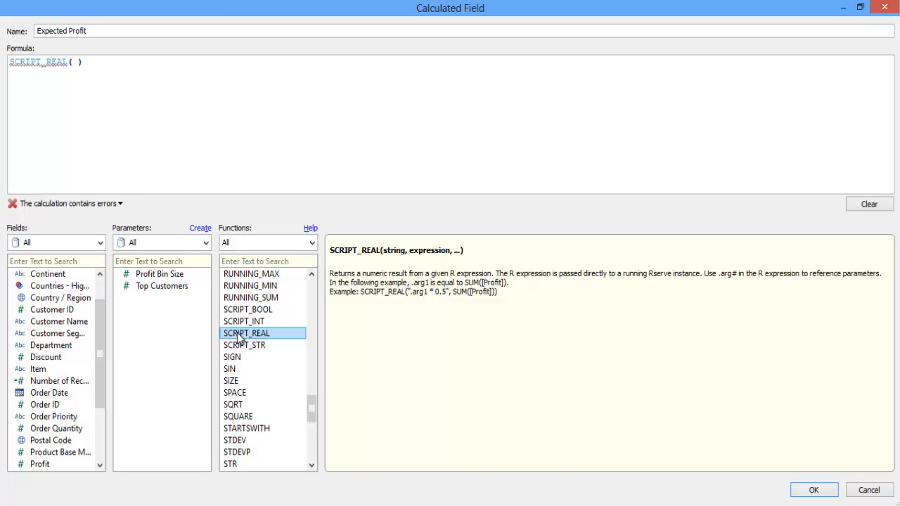
{"action": "key", "text": "Delete"}
{"action": "key", "text": "Delete"}
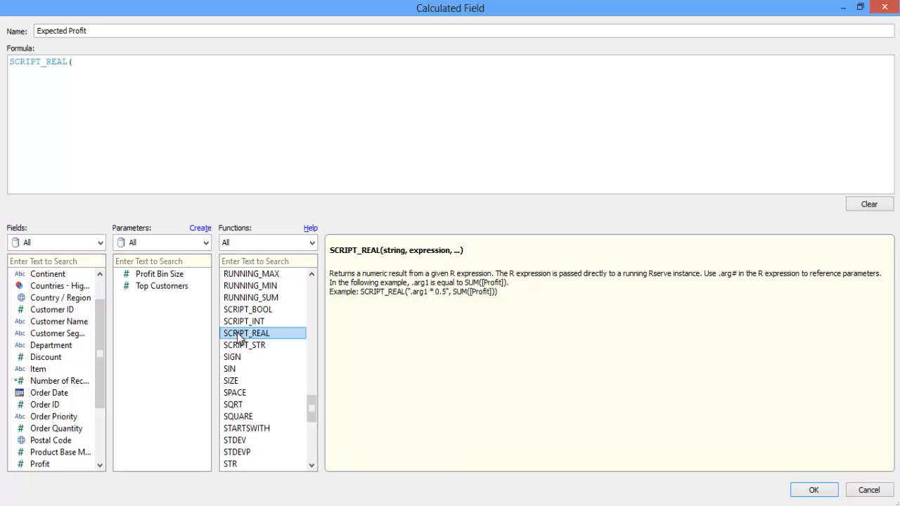
{"action": "type", "text": "\""}
{"action": "key", "text": "Return"}
{"action": "key", "text": "Return"}
{"action": "type", "text": "fit "}
{"action": "type", "text": "<-"}
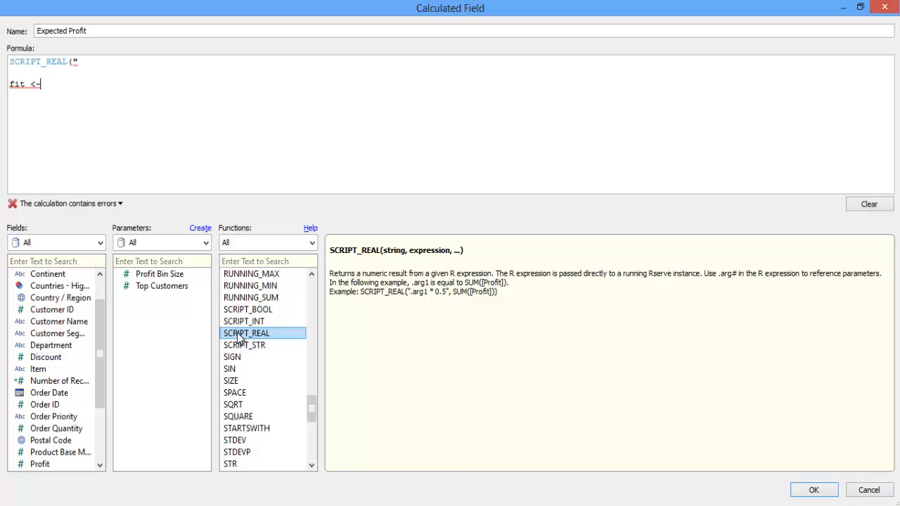
{"action": "type", "text": " lm("}
{"action": "type", "text": "."}
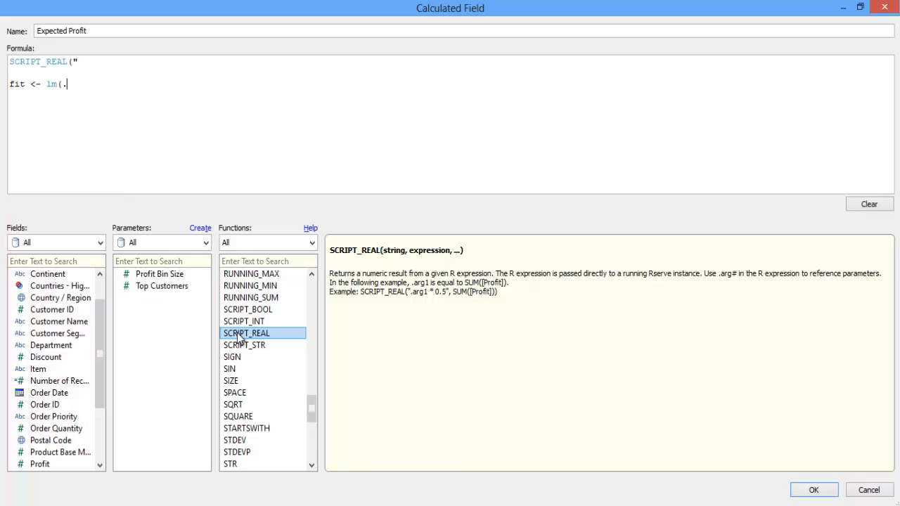
{"action": "type", "text": "arg1"}
{"action": "type", "text": " ~ .arg"}
{"action": "type", "text": "2"}
{"action": "type", "text": " +"}
{"action": "type", "text": " .arg"}
{"action": "type", "text": "3 + "}
{"action": "type", "text": ".arg"}
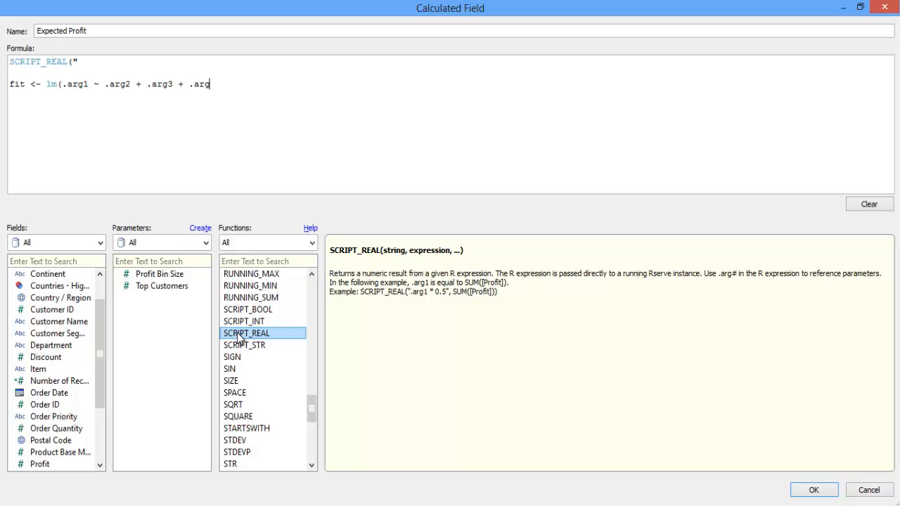
{"action": "type", "text": "4"}
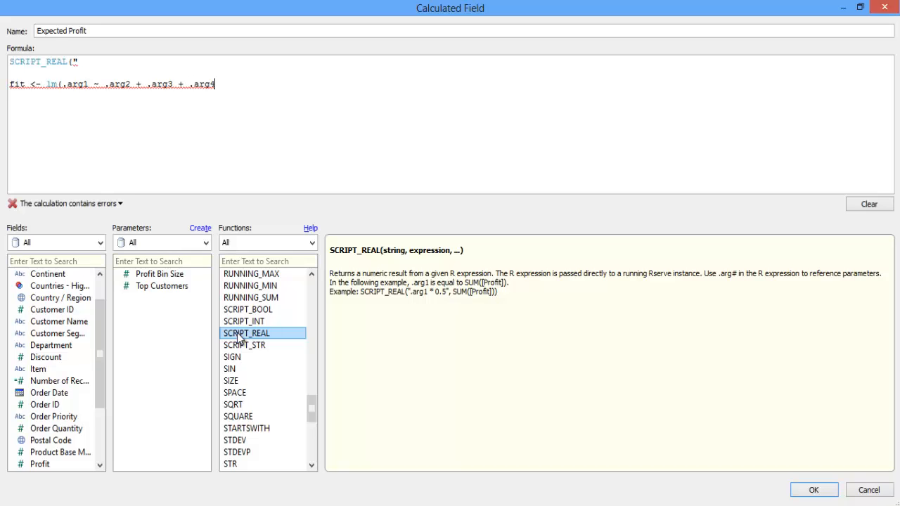
{"action": "type", "text": ")"}
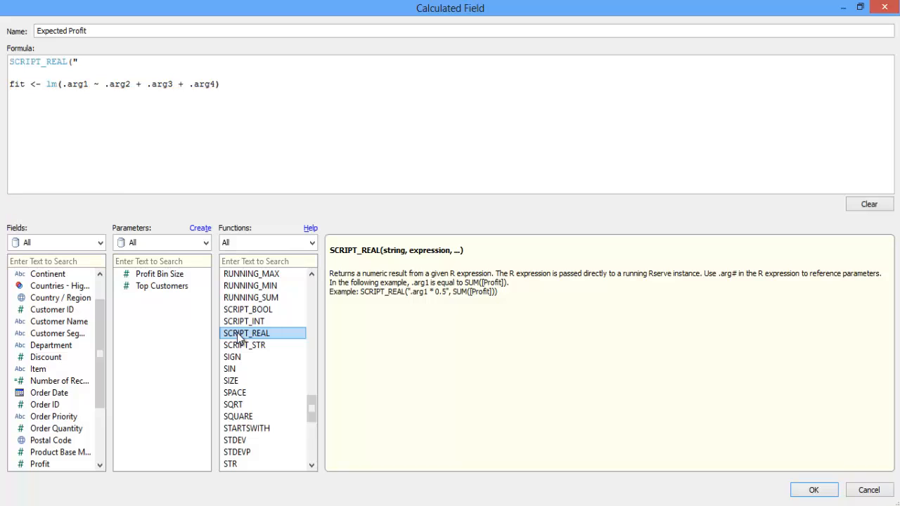
Write fit <- lm(.arg1 ~ .arg2 + .arg3 + .arg4) returning fit$fitted, close the quote and add a comma
{"action": "key", "text": "Return"}
{"action": "key", "text": "Return"}
{"action": "type", "text": "fit$"}
{"action": "type", "text": "fitted"}
{"action": "key", "text": "Return"}
{"action": "type", "text": "\""}
{"action": "key", "text": "Return"}
{"action": "type", "text": ","}
{"action": "key", "text": "Return"}
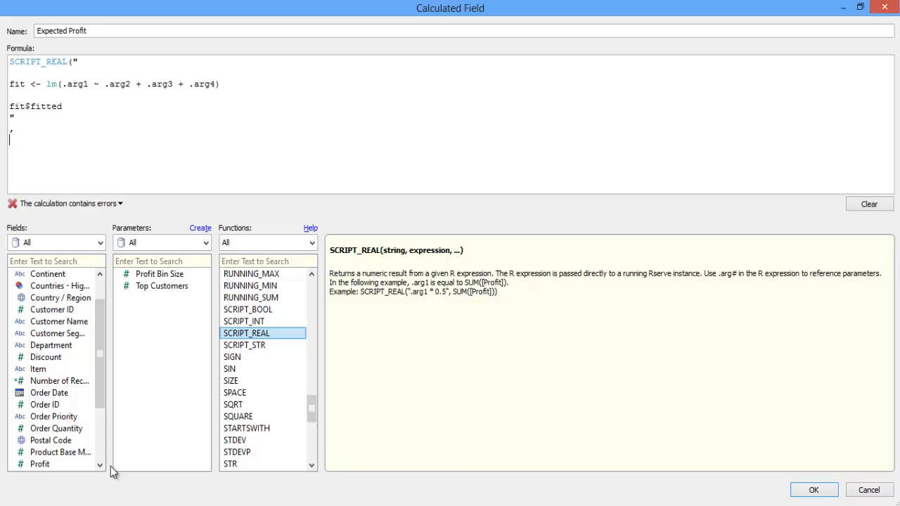
Add SUM([Profit]) as the script's first argument
{"action": "left_click", "coordinate": [99, 422]}
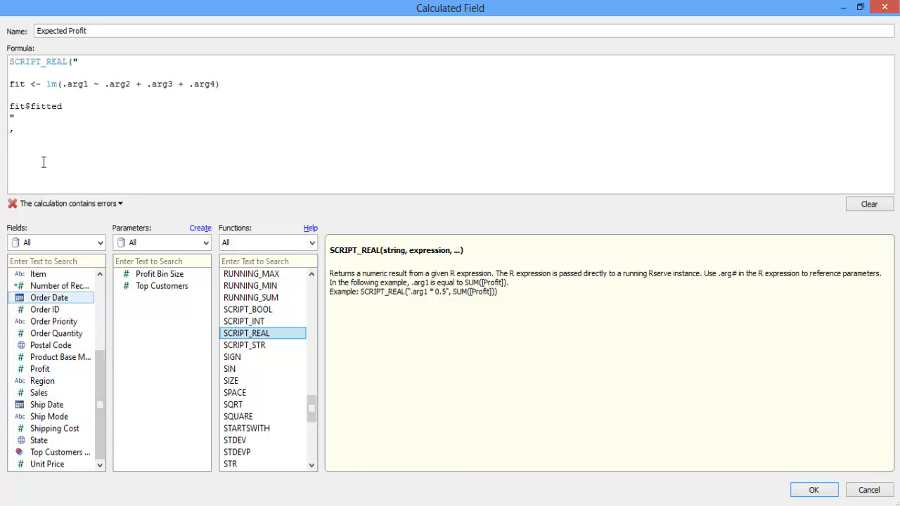
{"action": "type", "text": "SUM"}
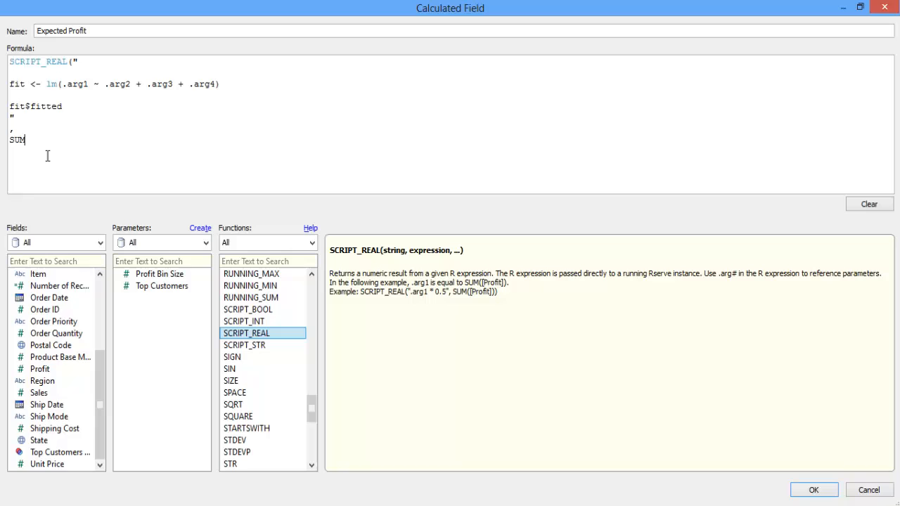
{"action": "type", "text": "("}
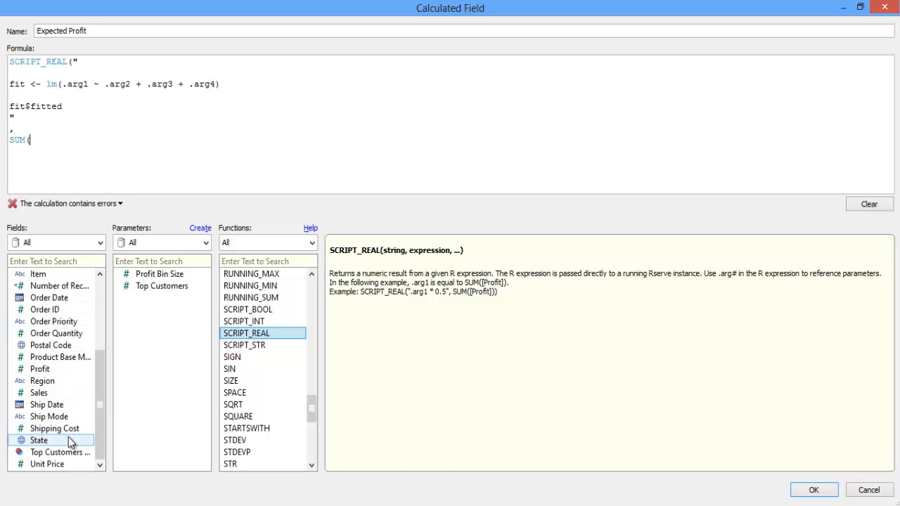
{"action": "double_click", "coordinate": [56, 371]}
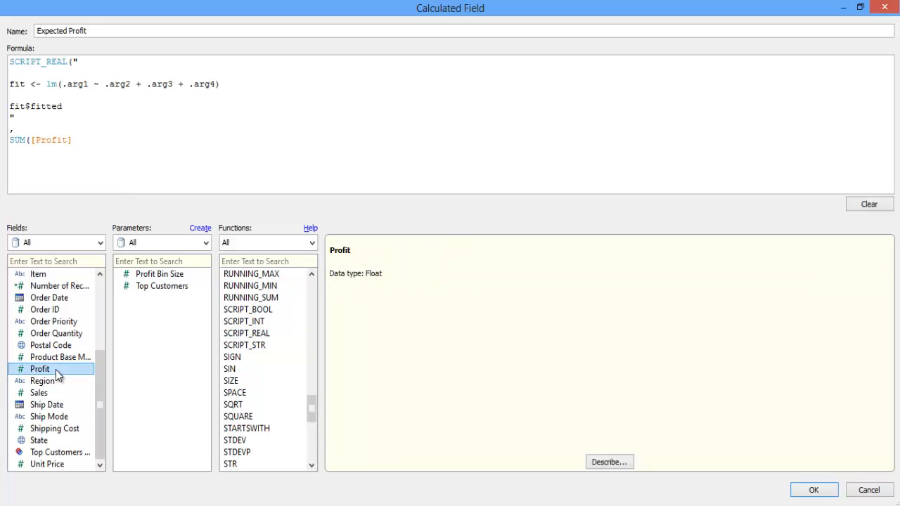
{"action": "type", "text": "),"}
{"action": "key", "text": "Return"}
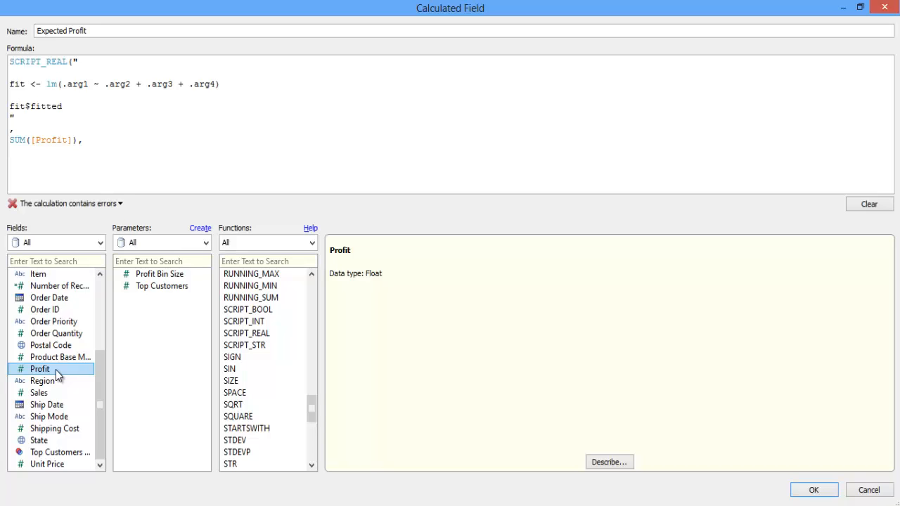
{"action": "type", "text": "AVG("}
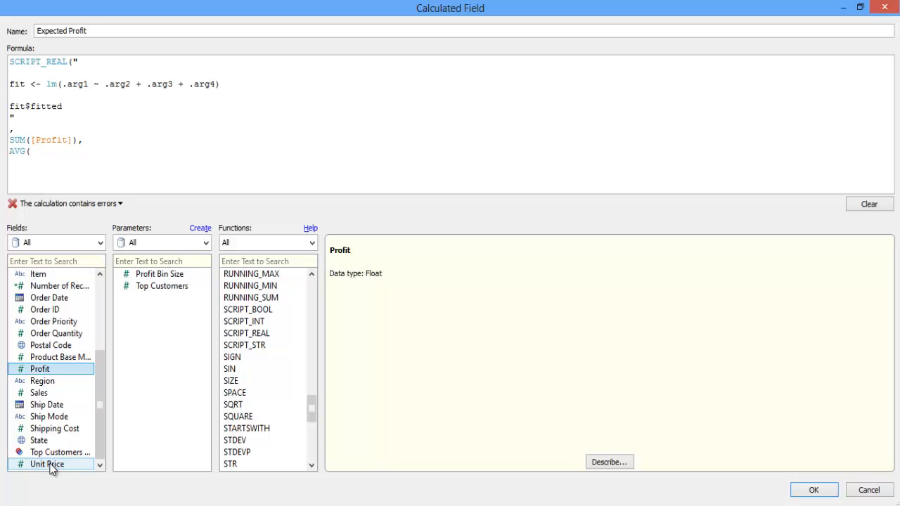
Add AVG([Unit Price]), AVG([Order Quantity]) and AVG([Discount]) as the remaining arguments
{"action": "double_click", "coordinate": [47, 464]}
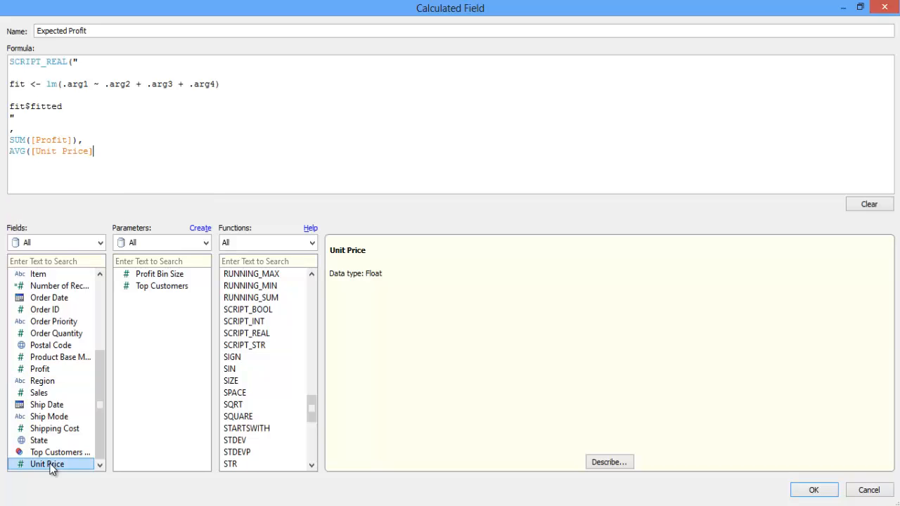
{"action": "type", "text": "),"}
{"action": "key", "text": "Return"}
{"action": "type", "text": "AVG("}
{"action": "double_click", "coordinate": [61, 333]}
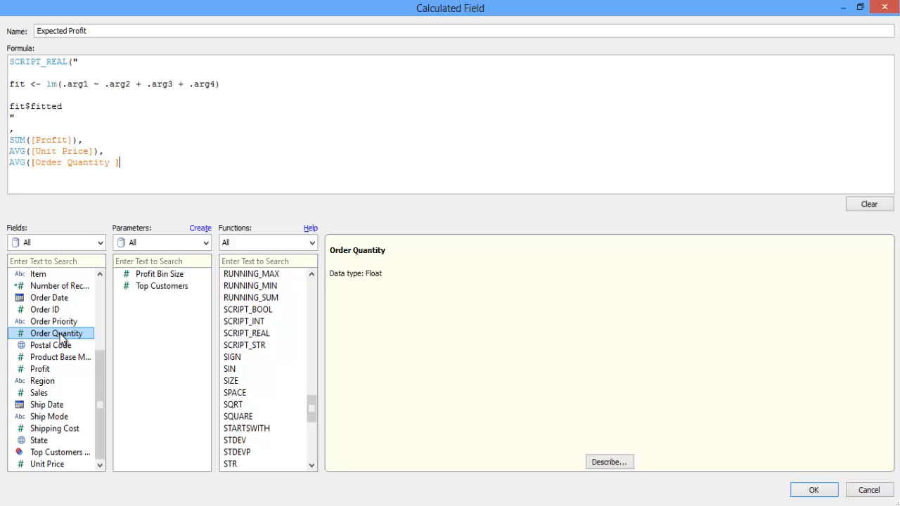
{"action": "type", "text": "),"}
{"action": "key", "text": "Return"}
{"action": "type", "text": "AVG("}
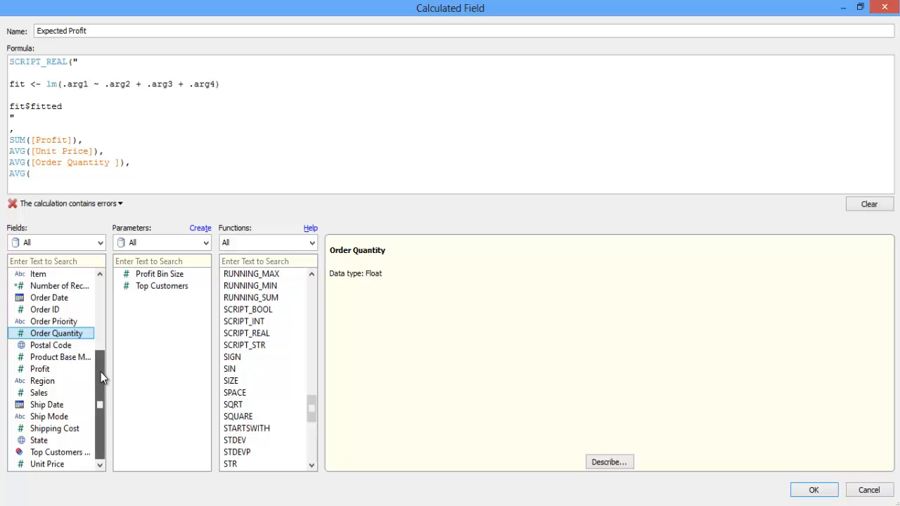
{"action": "left_click_drag", "start_coordinate": [101, 372], "coordinate": [101, 337]}
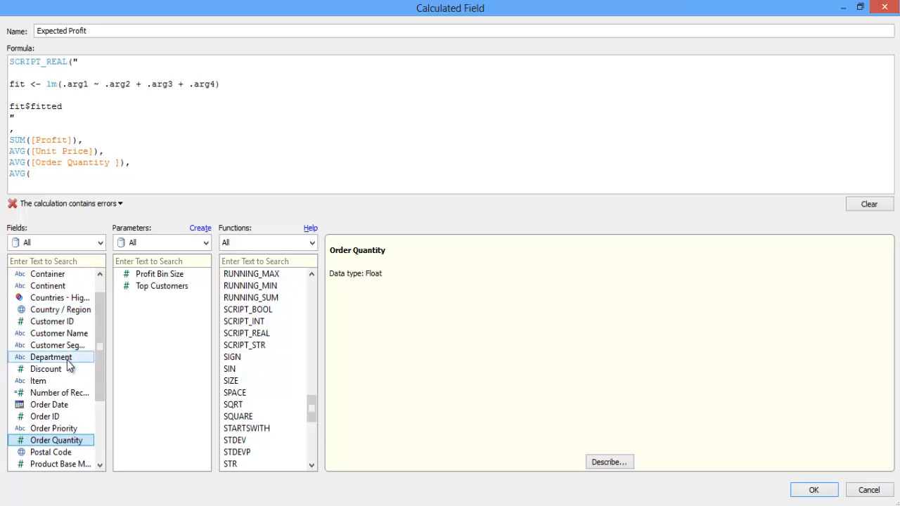
{"action": "double_click", "coordinate": [70, 369]}
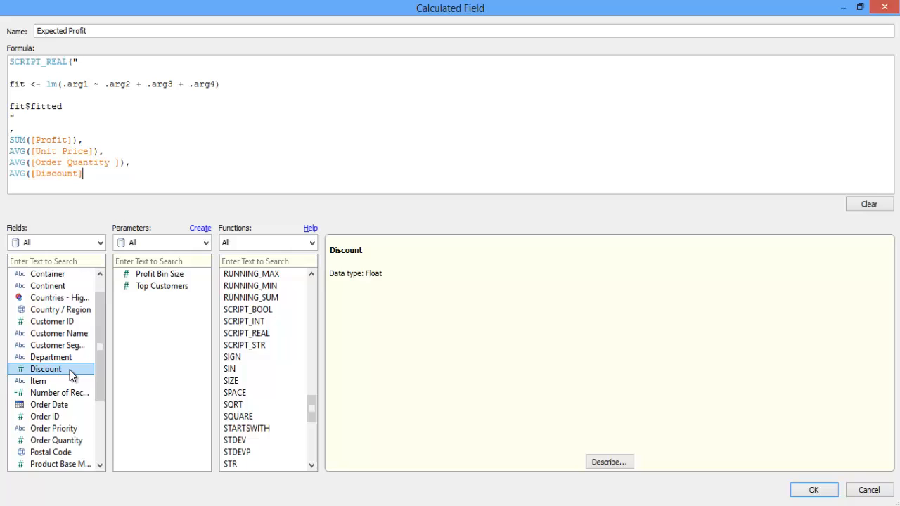
{"action": "type", "text": ")"}
Close the SCRIPT_REAL call so the calculation validates and save Expected Profit as a measure
{"action": "key", "text": "Return"}
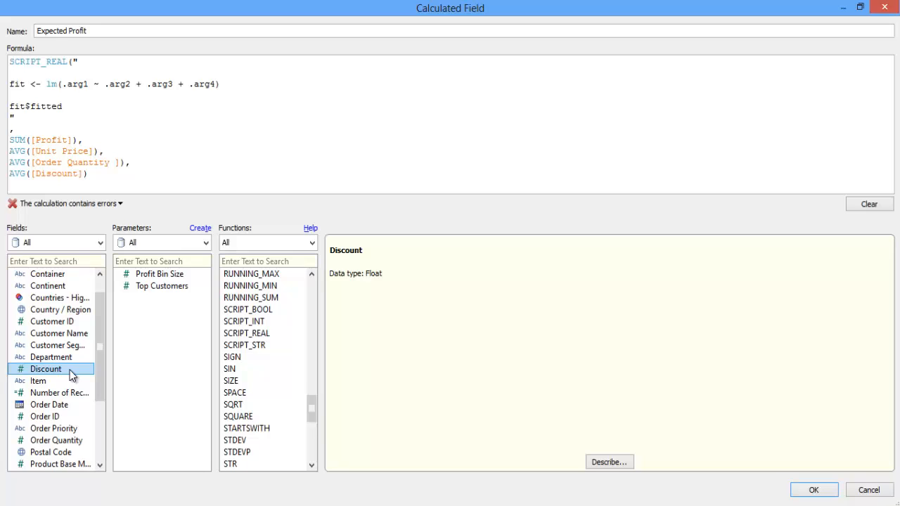
{"action": "type", "text": ")"}
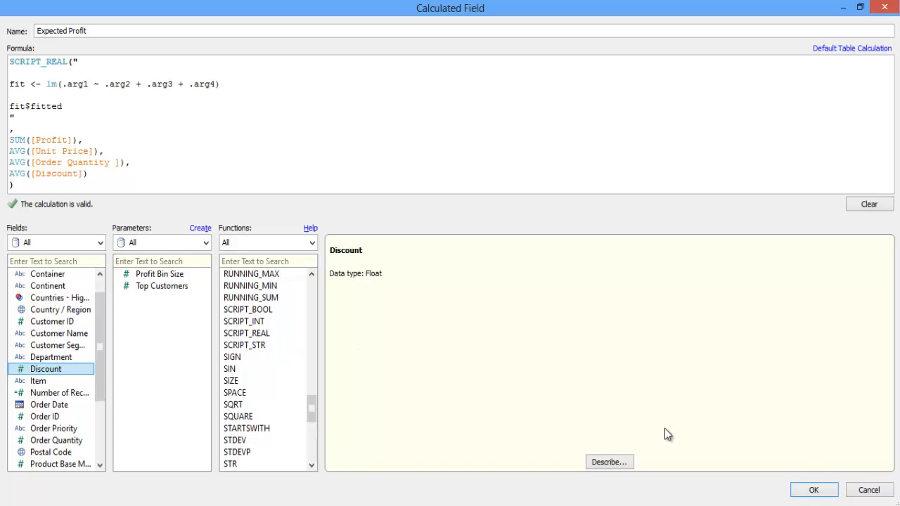
{"action": "left_click", "coordinate": [809, 491]}
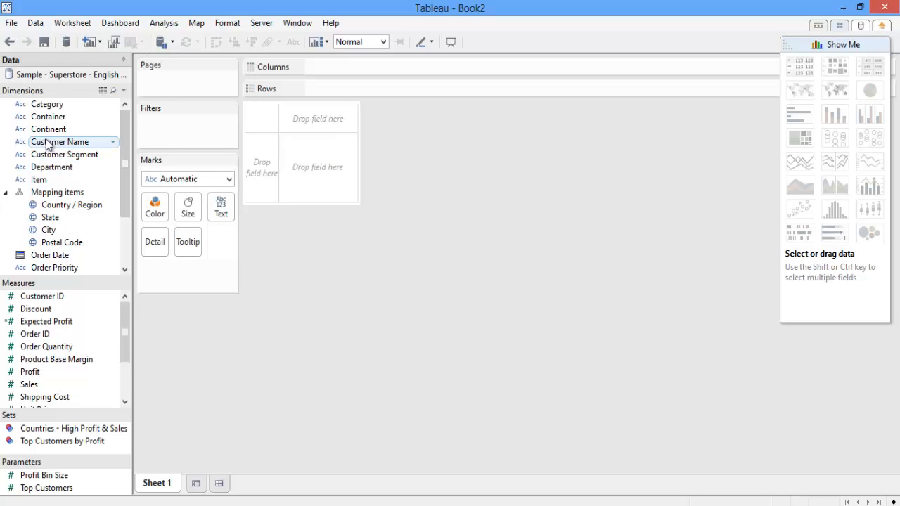
Put Category on Rows with Profit and Expected Profit bars side by side, hiding Show Me
{"action": "left_click_drag", "start_coordinate": [46, 104], "coordinate": [383, 91]}
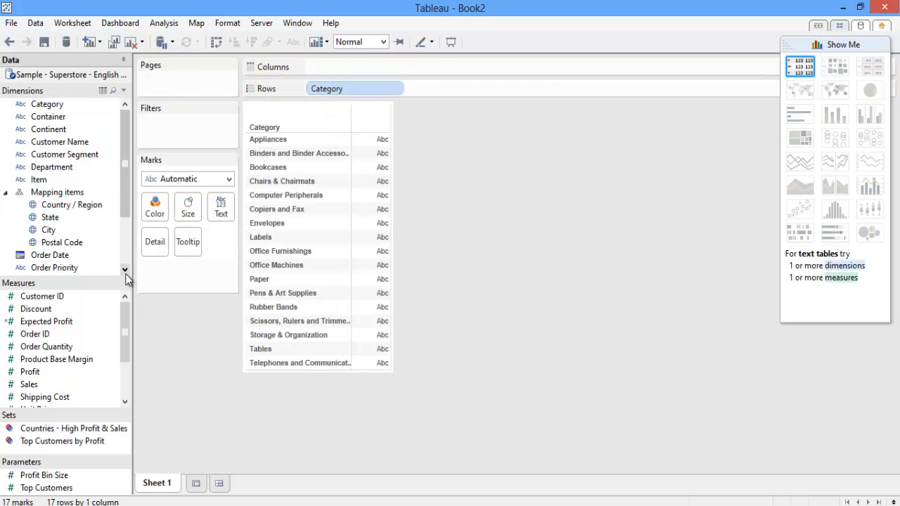
{"action": "left_click_drag", "start_coordinate": [68, 372], "coordinate": [352, 68]}
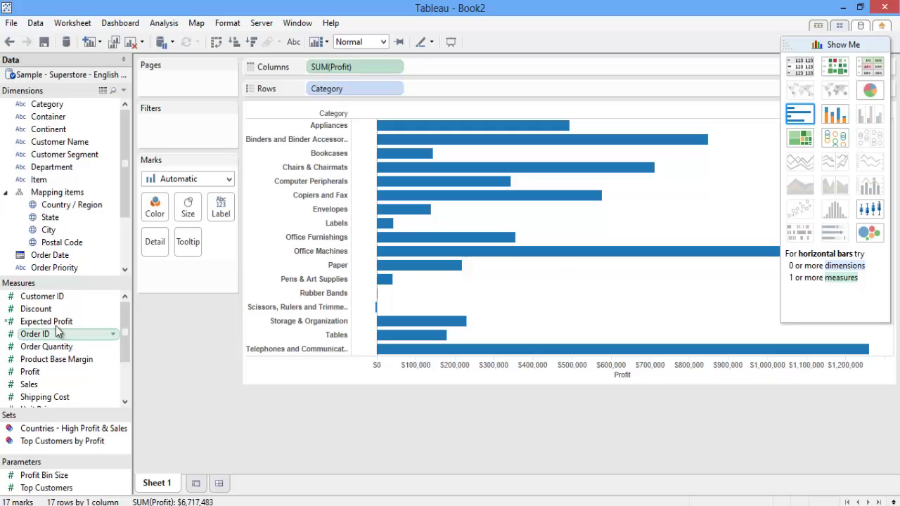
{"action": "left_click_drag", "start_coordinate": [46, 321], "coordinate": [480, 65]}
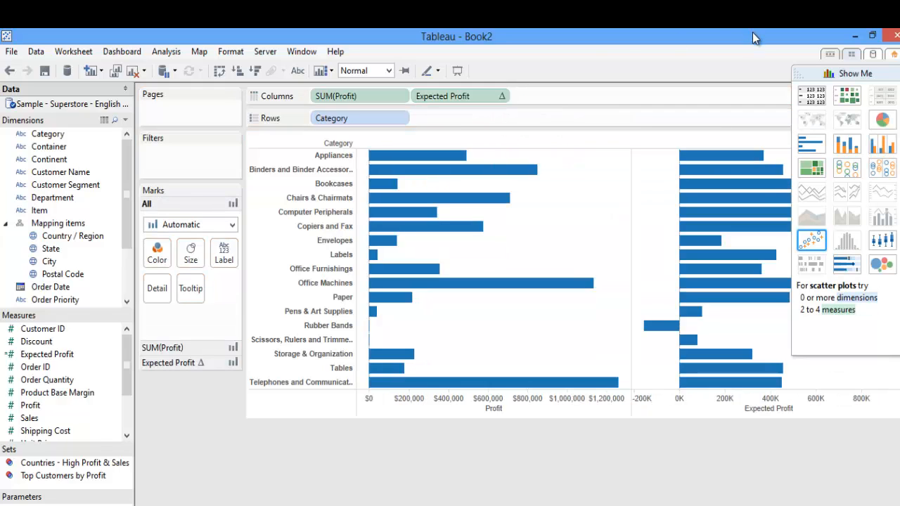
{"action": "left_click", "coordinate": [801, 73]}
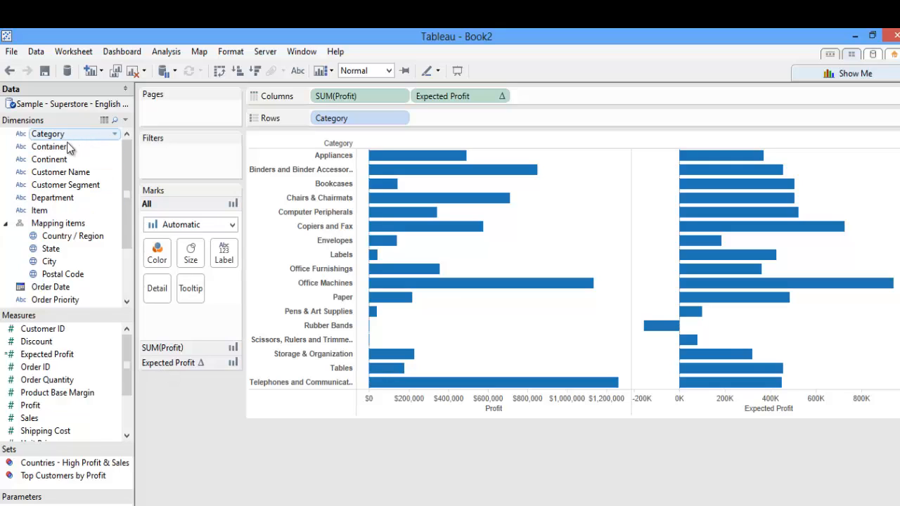
Colour the bars by Customer Segment
{"action": "left_click", "coordinate": [56, 185]}
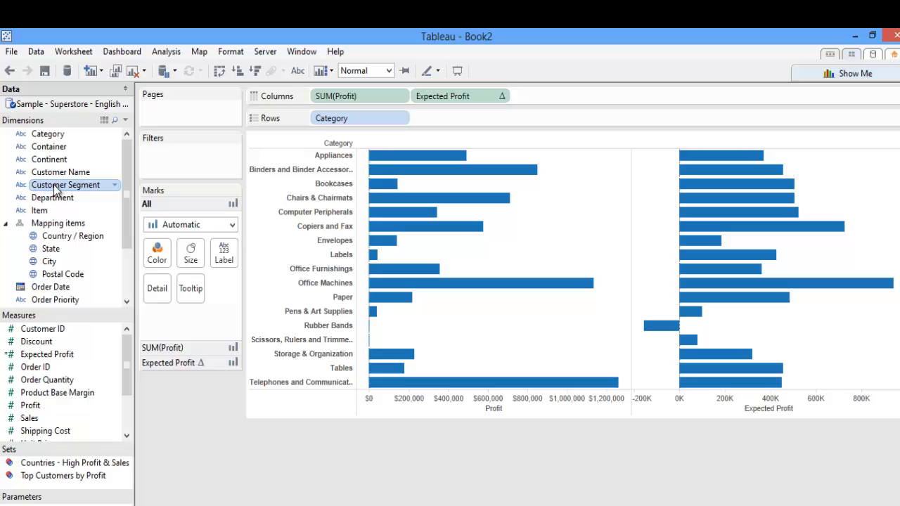
{"action": "left_click_drag", "start_coordinate": [56, 186], "coordinate": [157, 253]}
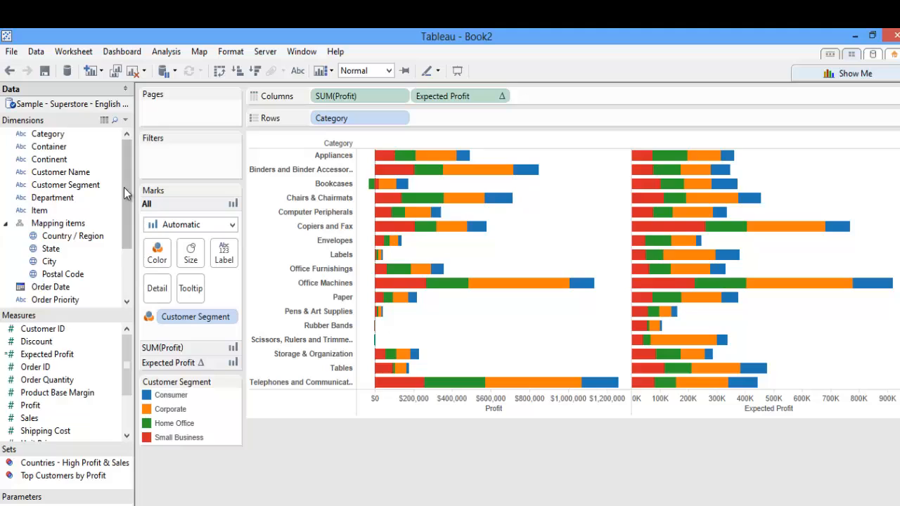
{"action": "left_click_drag", "start_coordinate": [127, 187], "coordinate": [129, 238]}
Add year of Order Date to Rows ahead of Category
{"action": "left_click_drag", "start_coordinate": [35, 226], "coordinate": [274, 161]}
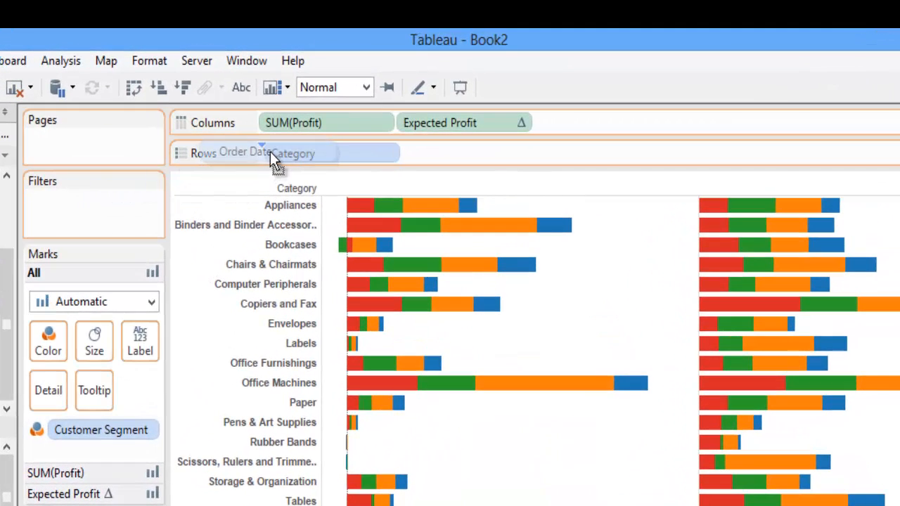
{"action": "left_click_drag", "start_coordinate": [274, 162], "coordinate": [271, 153]}
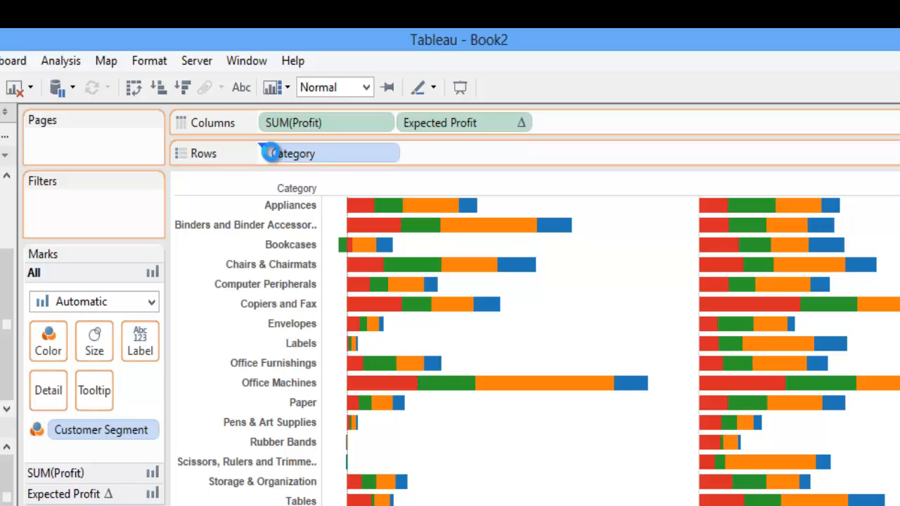